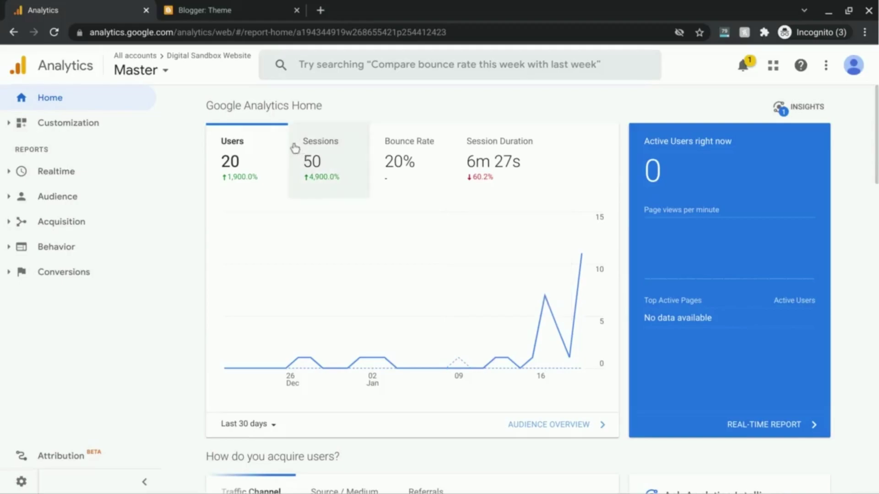
Check the account/view picker and keep the Master view of Digital Sandbox Website
click(173, 71)
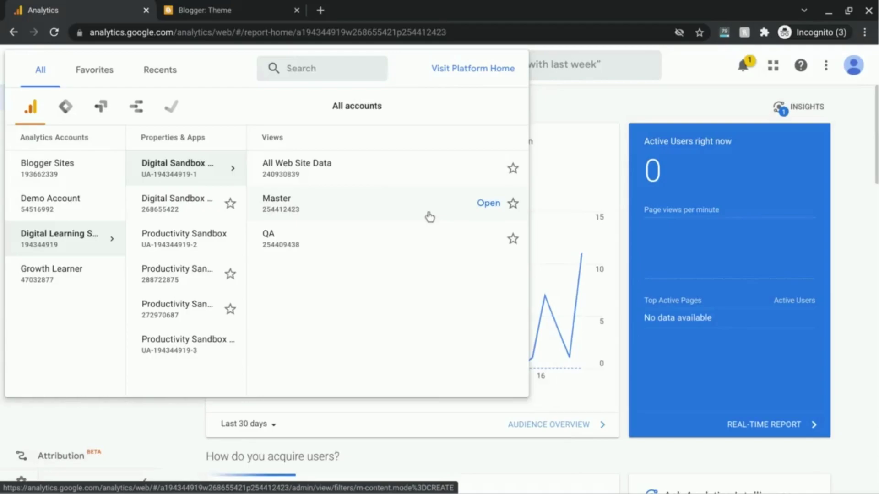
click(430, 217)
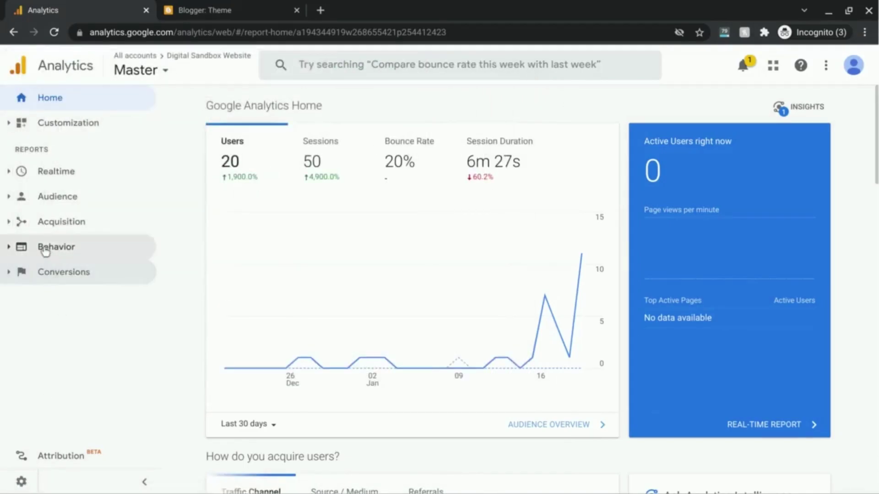
Open Behavior › Site Content › All Pages and scroll through the page paths
click(9, 249)
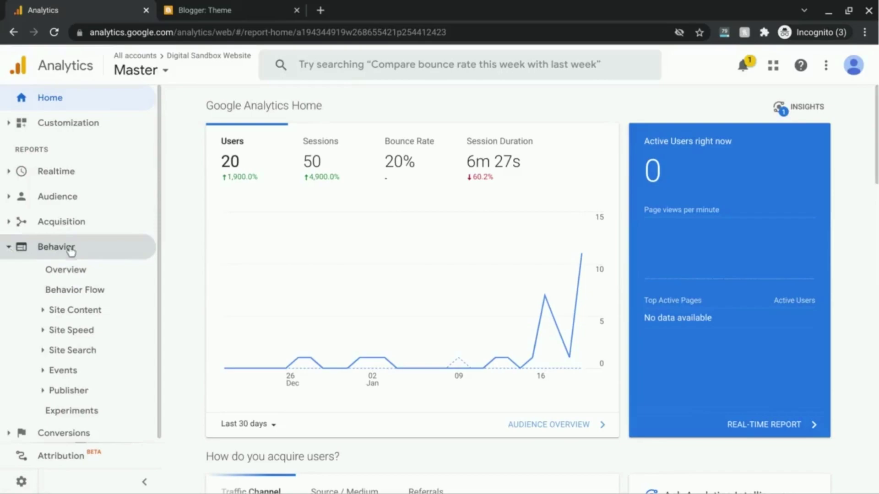
click(60, 320)
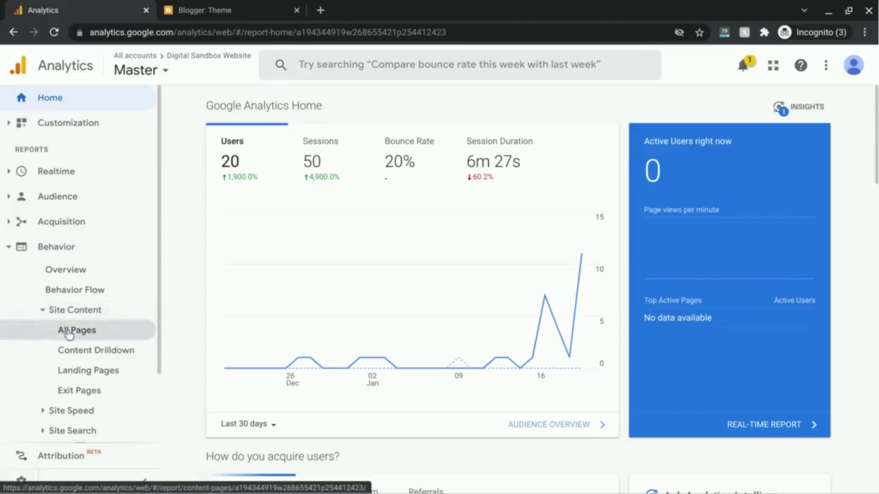
click(69, 331)
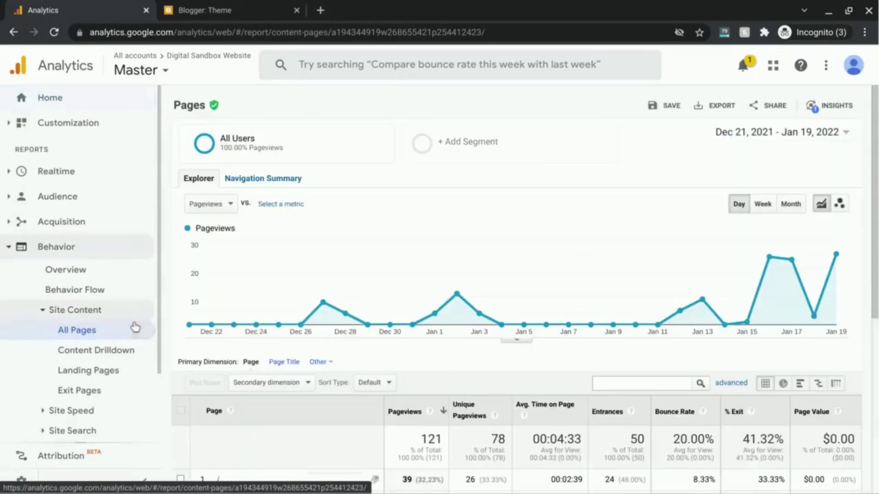
scroll(264, 324, down, 3)
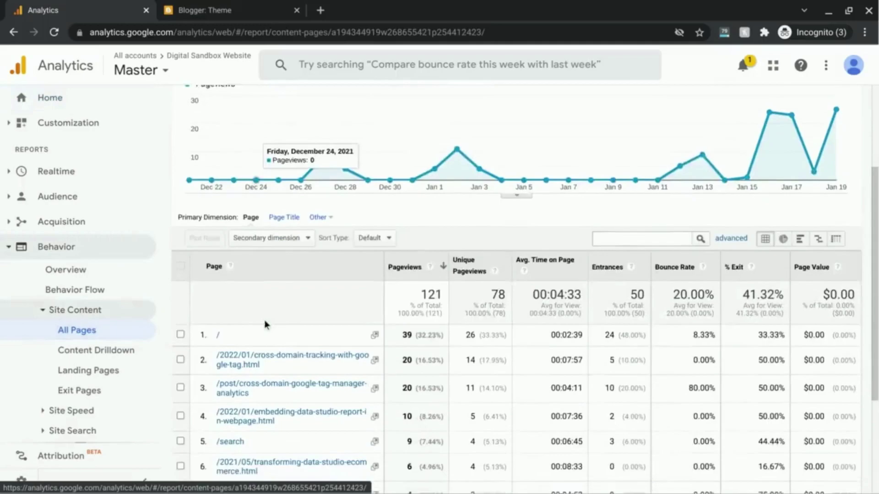
scroll(268, 321, down, 2)
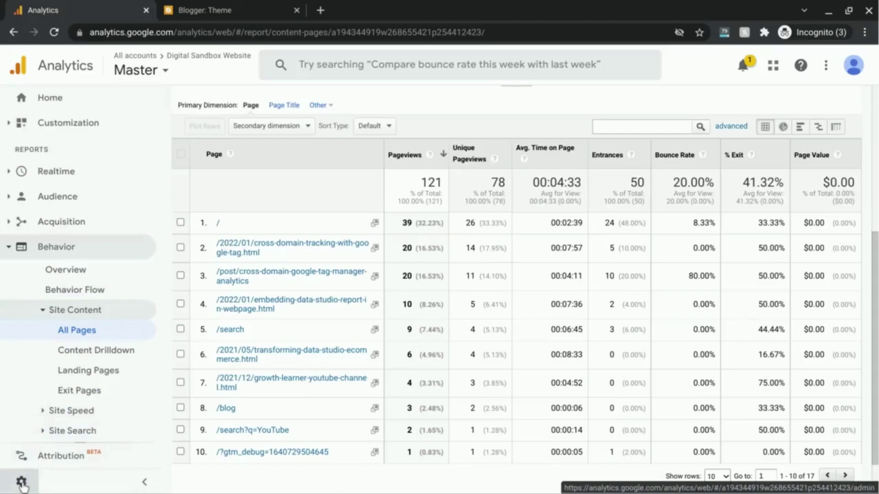
In Admin, go to the Master view's Filters list
click(21, 483)
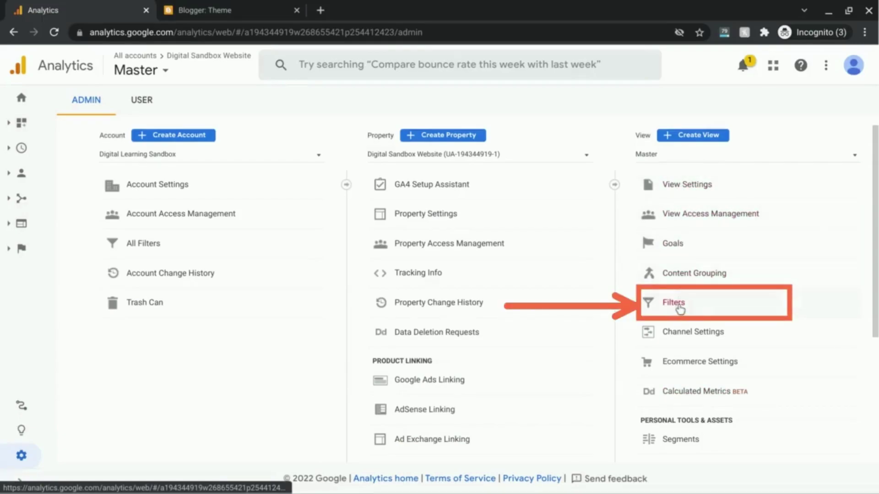
click(674, 303)
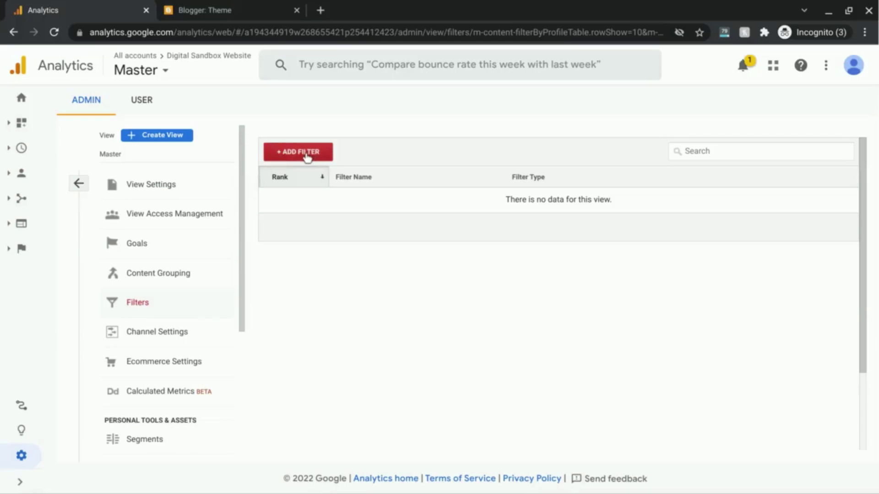
Add a new view filter named 'Full URL Rewrite (Domain + URI)'
click(306, 155)
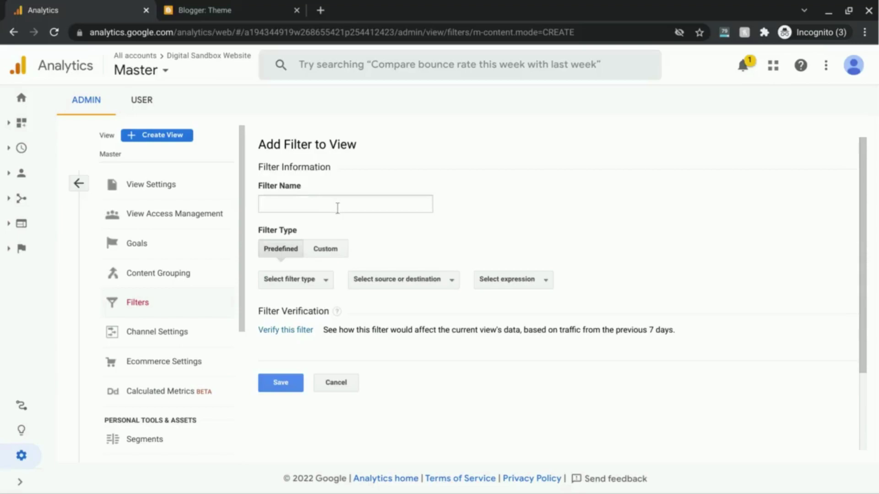
click(338, 209)
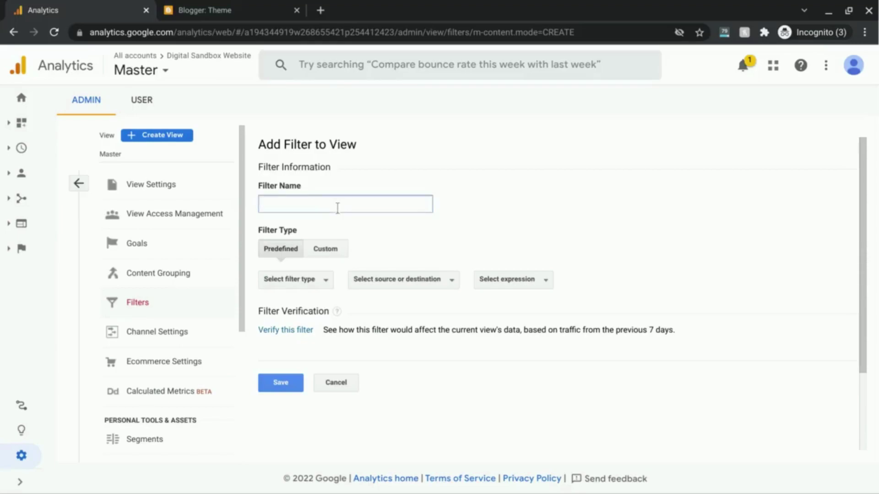
text(Full URL Rewrite (Domain + URI))
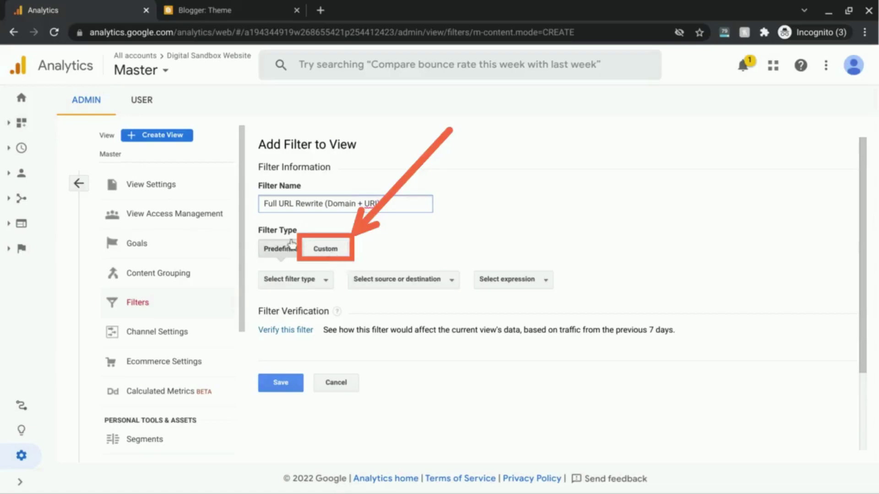
Make the filter a Custom filter of the Advanced type
click(328, 252)
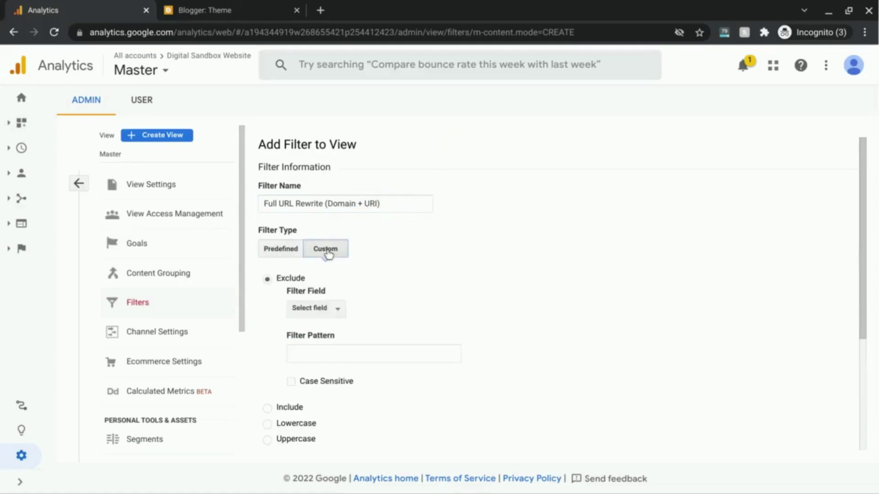
scroll(356, 276, down, 1)
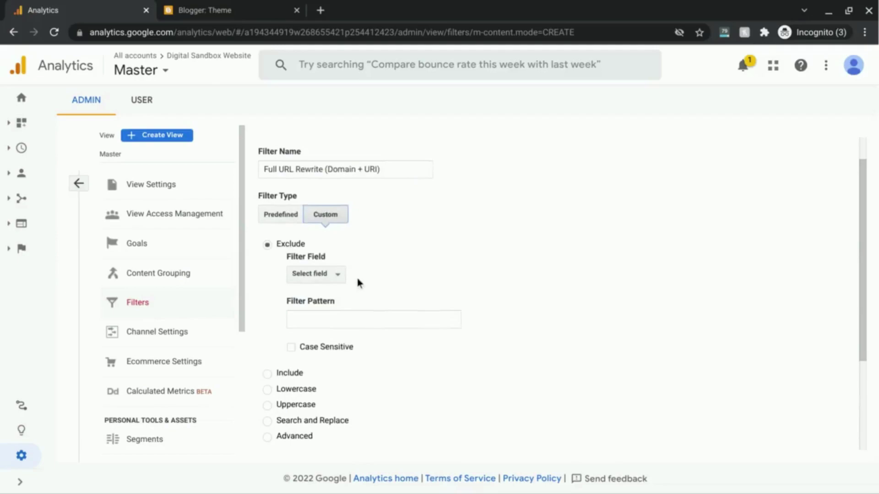
scroll(313, 273, down, 1)
scroll(313, 273, down, 1)
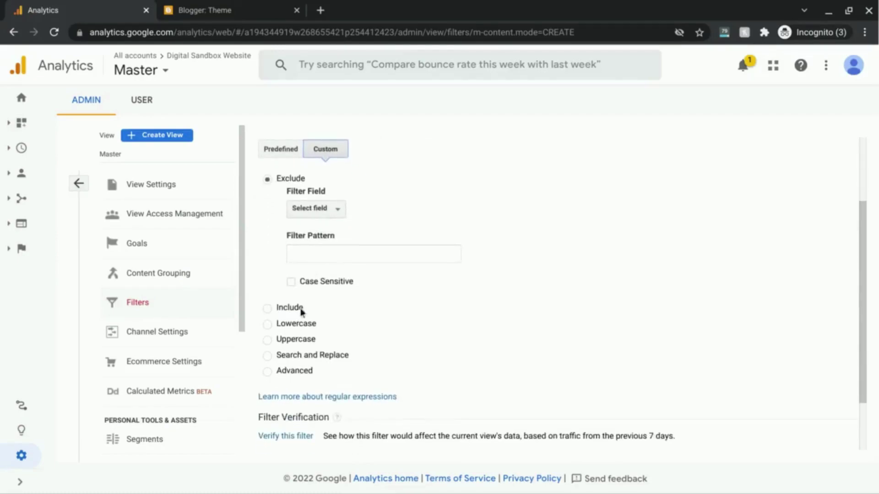
click(267, 372)
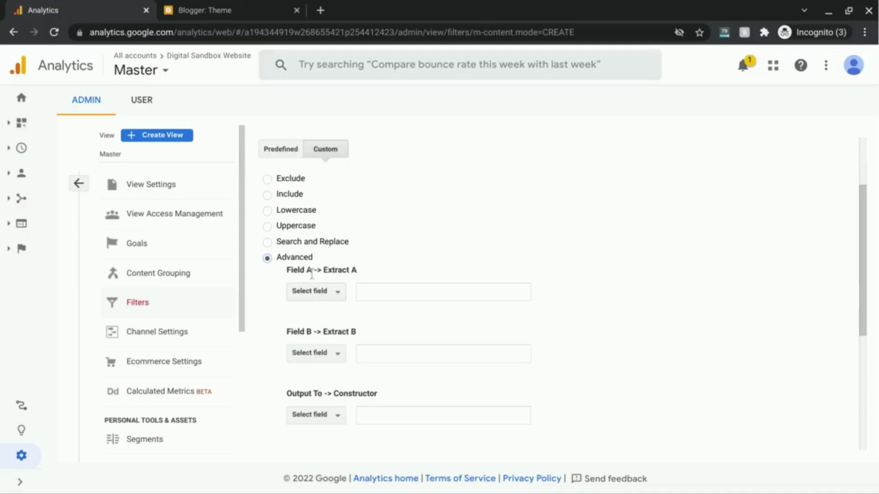
Set Field A to extract Hostname with the pattern (.*)
click(331, 296)
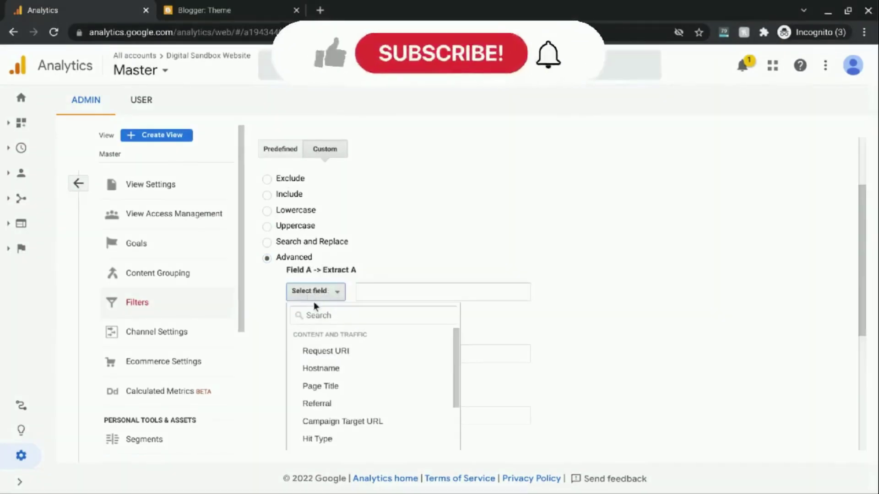
click(334, 369)
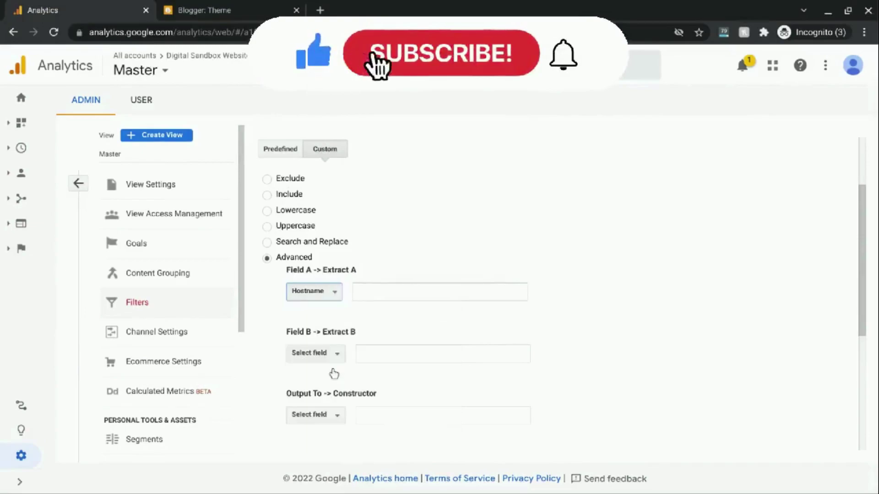
click(369, 297)
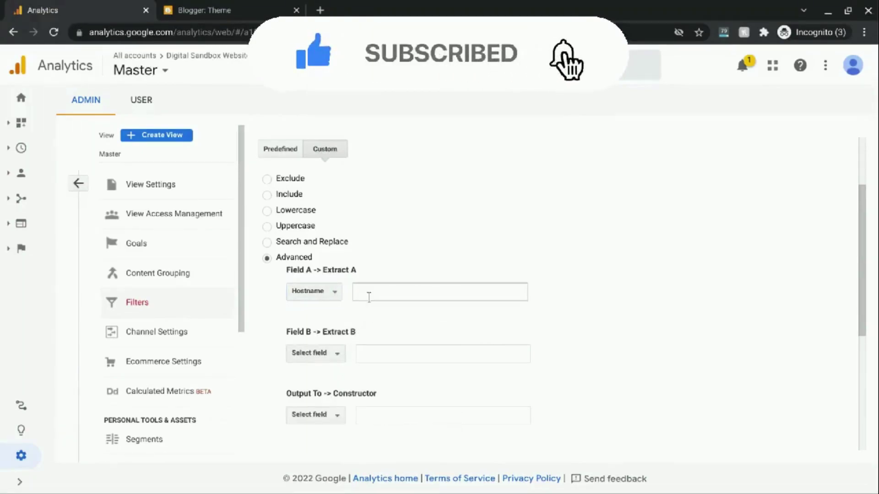
click(367, 294)
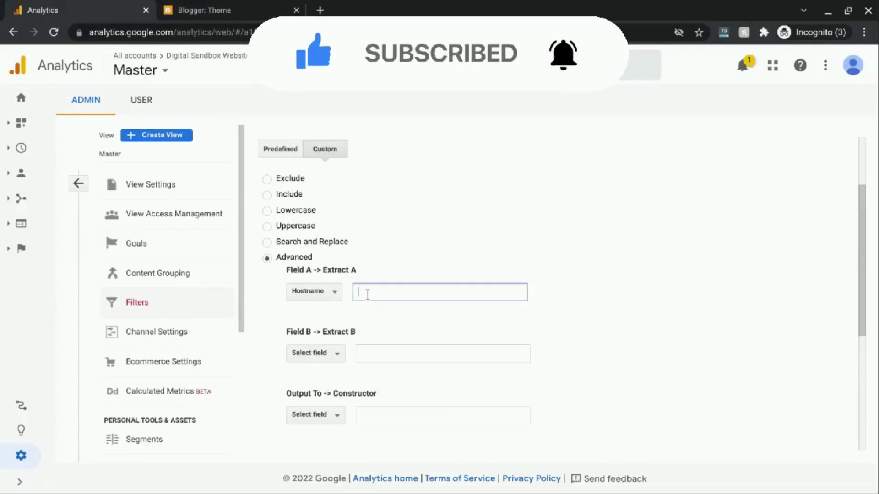
text(()
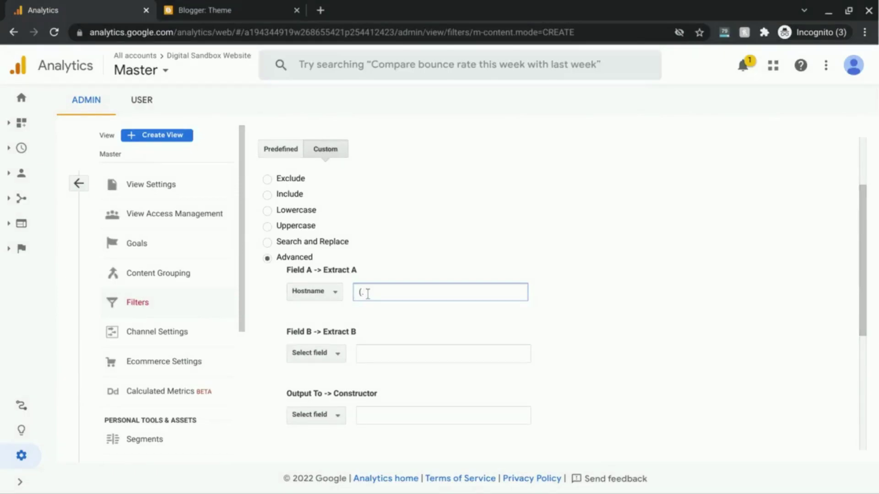
text(.*))
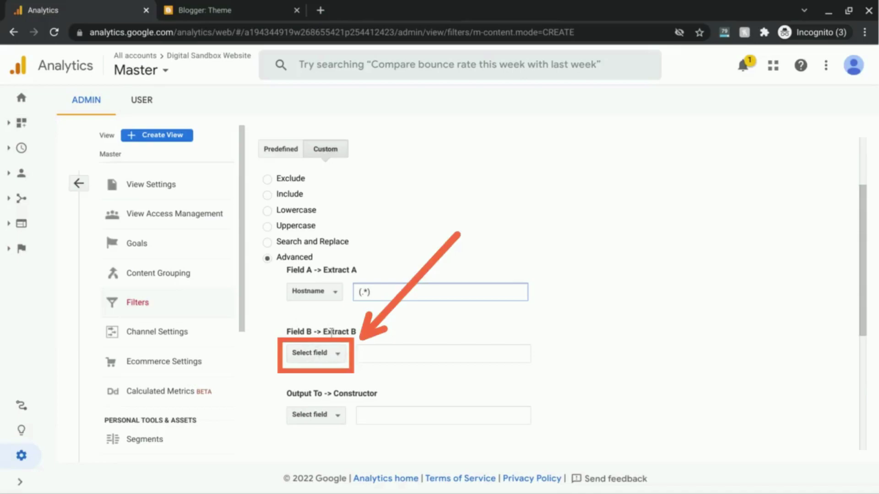
Set Field B to extract Request URI with the pattern (.*)
click(339, 361)
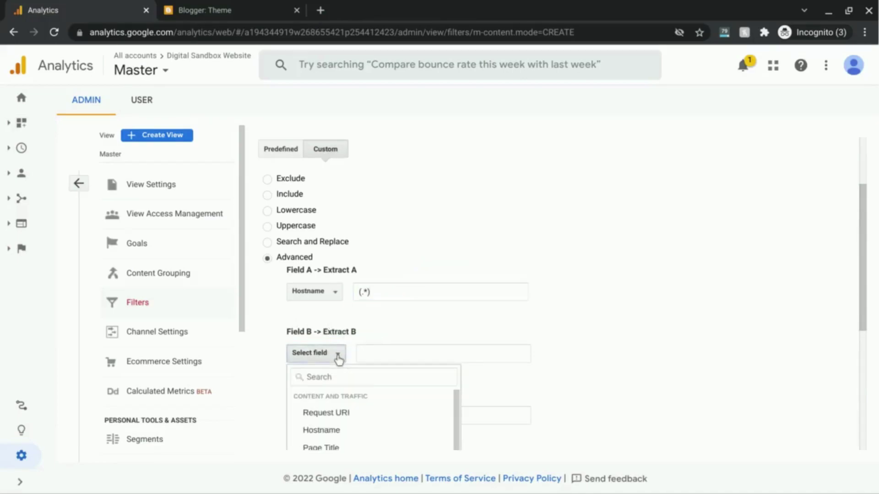
click(354, 421)
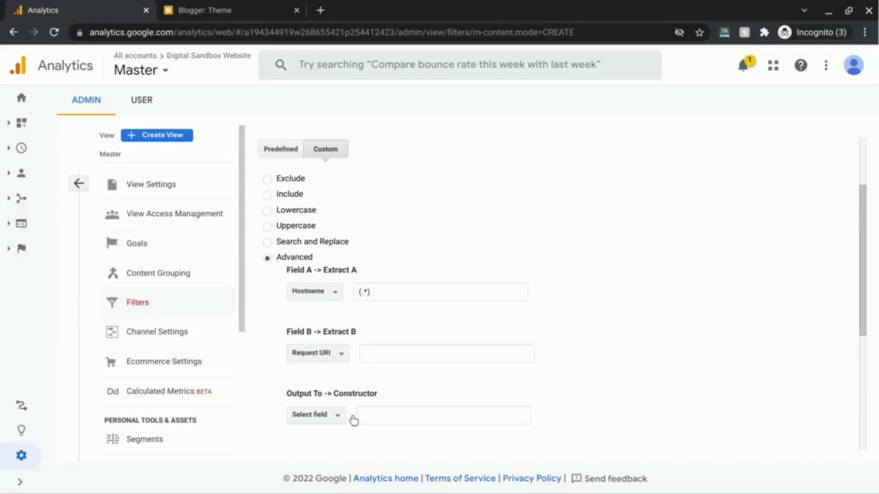
click(382, 353)
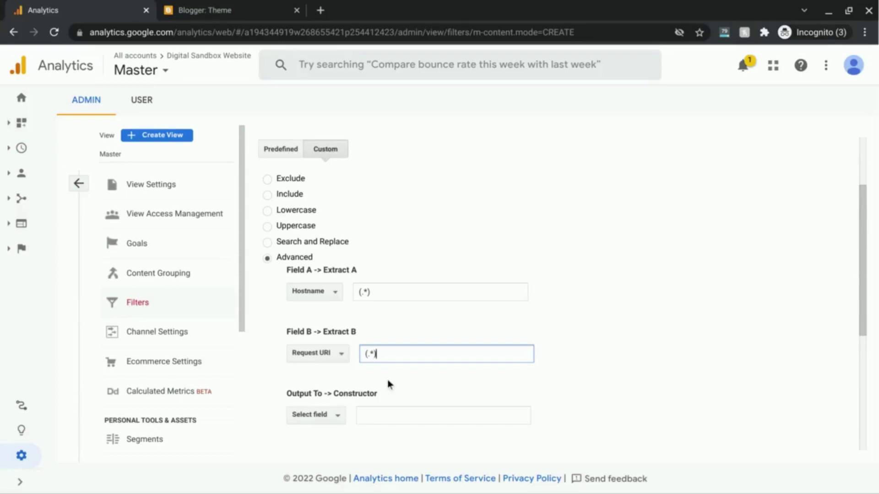
scroll(405, 378, down, 5)
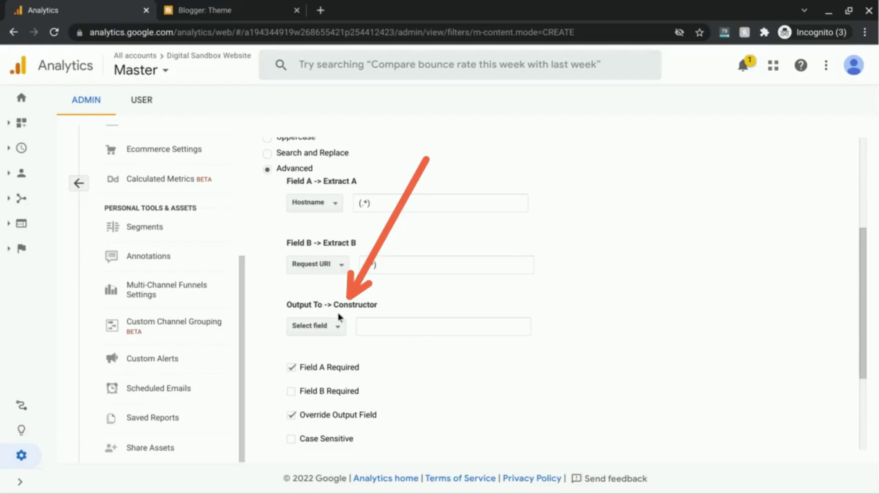
Set the output constructor to write $A1$B1 into Request URI
click(339, 329)
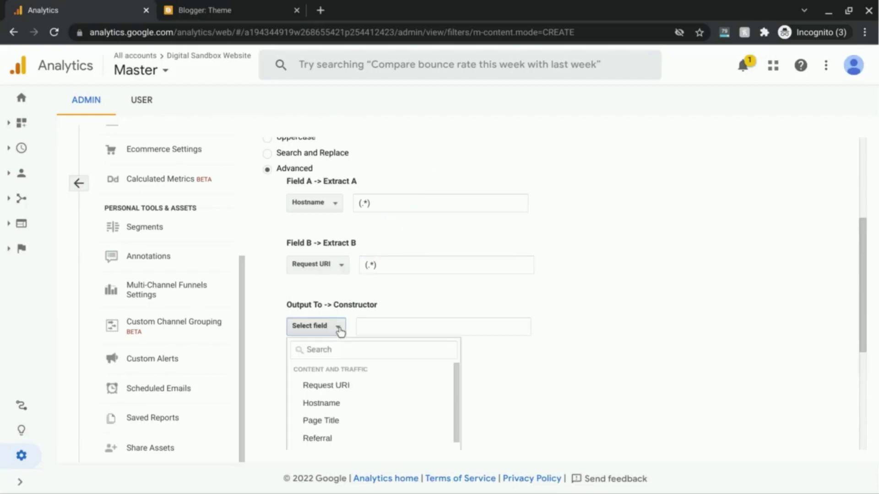
click(354, 390)
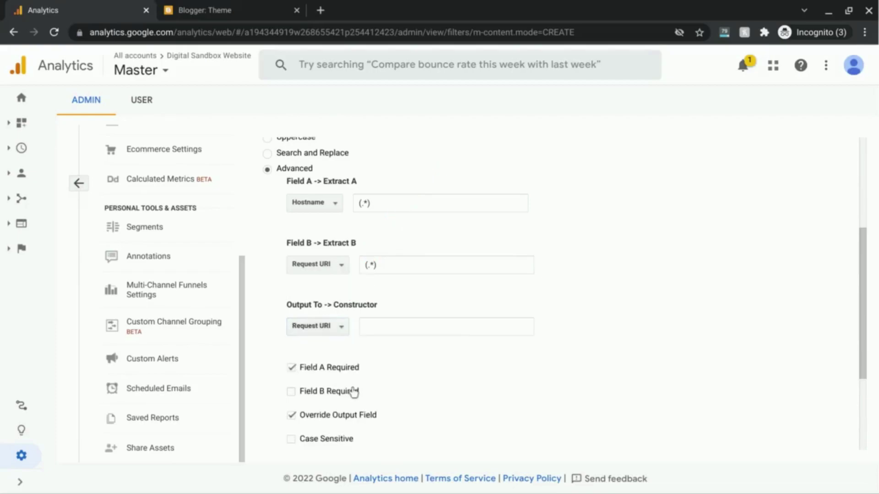
click(407, 332)
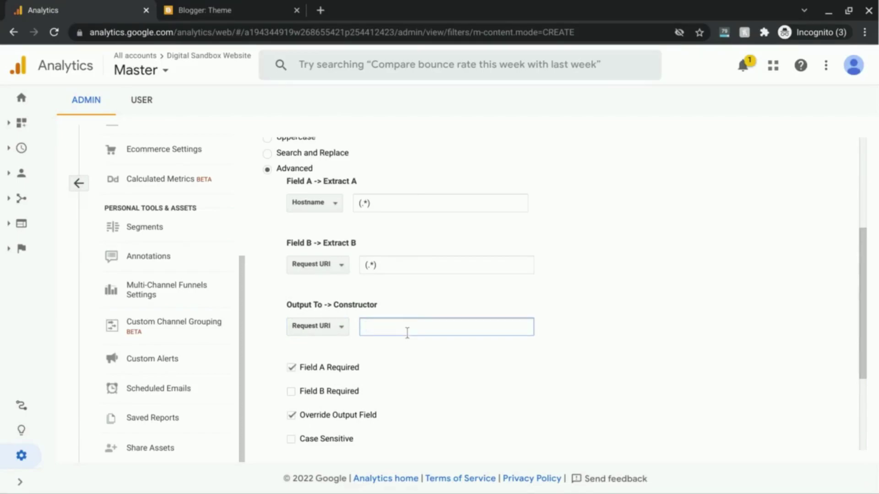
text($A1$B1)
Mark Field B as required and save the Full URL Rewrite filter
scroll(341, 359, down, 1)
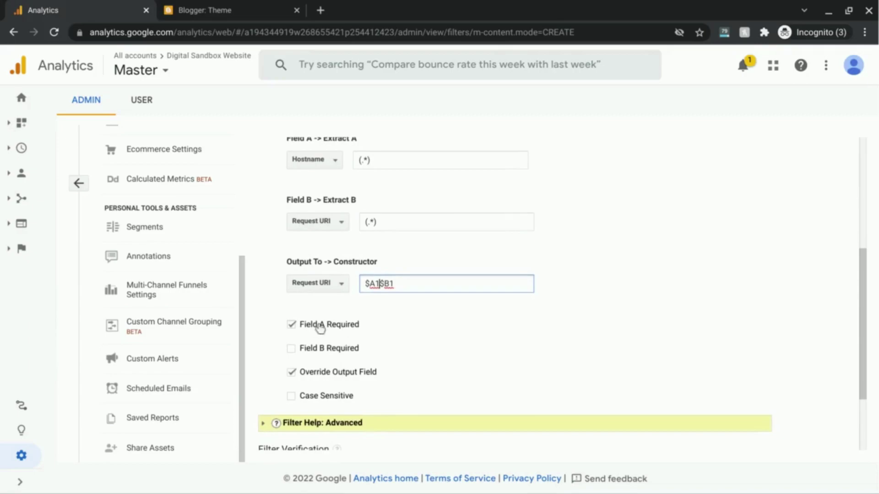
click(294, 350)
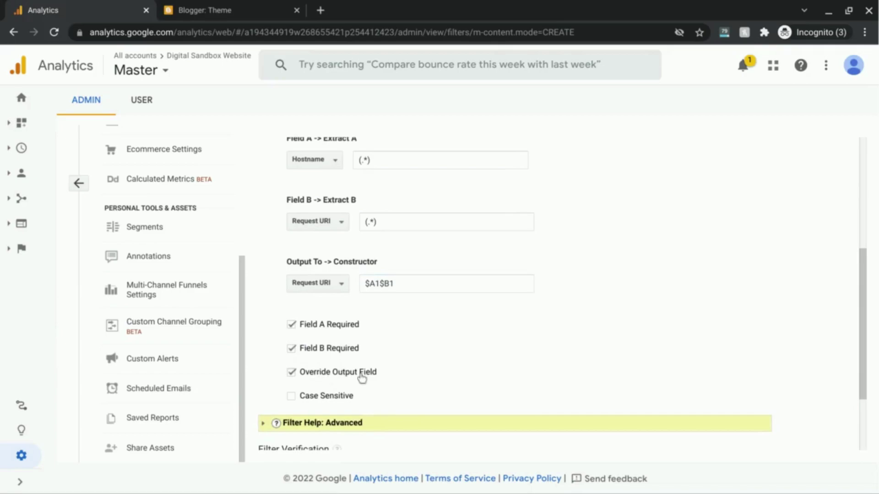
scroll(404, 369, down, 1)
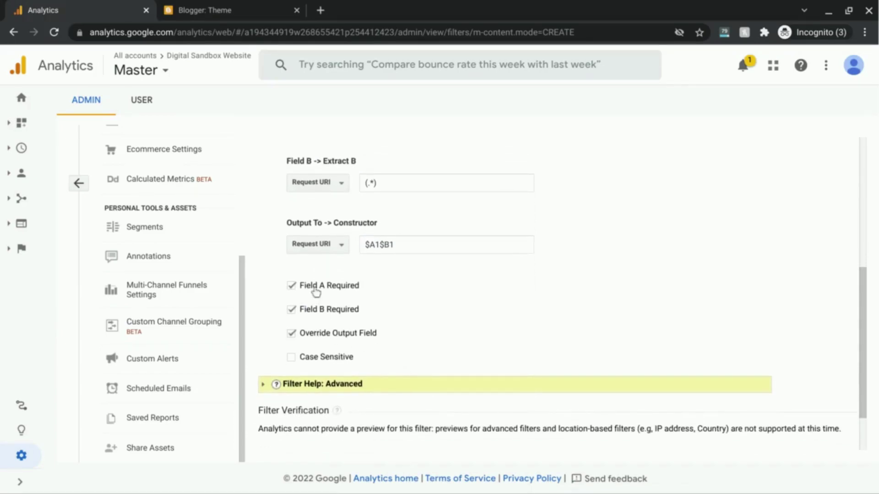
scroll(386, 339, down, 1)
scroll(386, 337, down, 1)
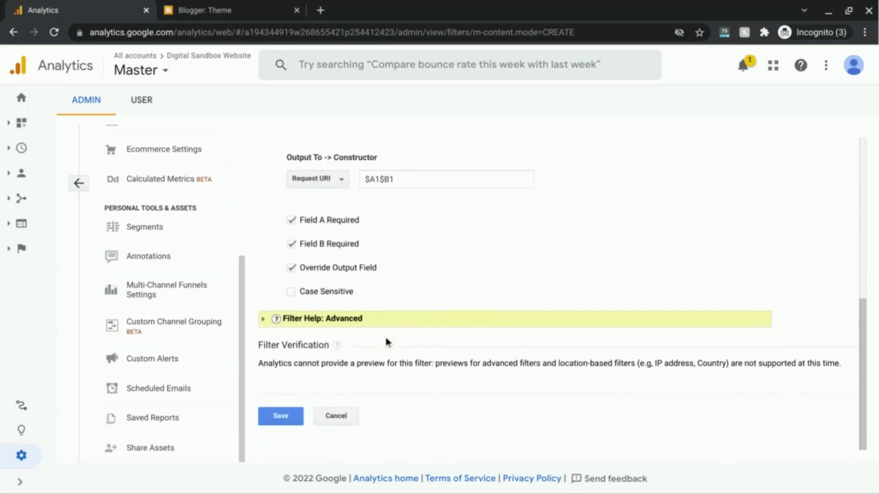
click(288, 419)
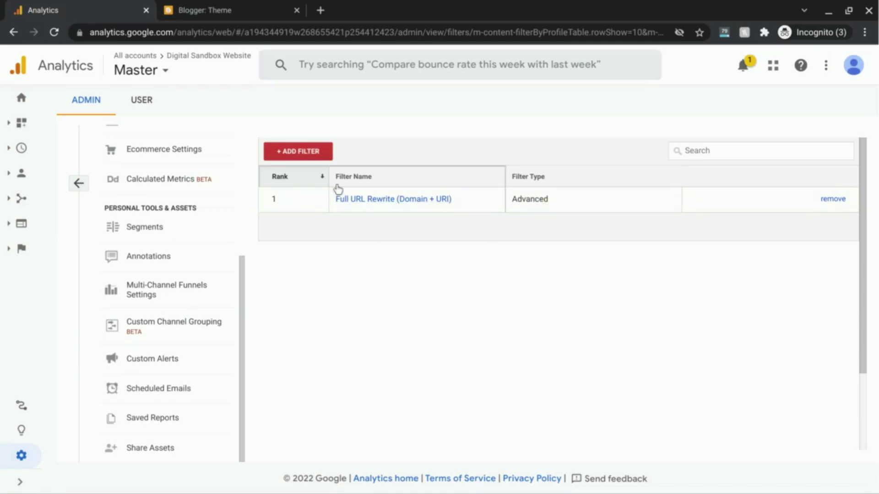
Add another view filter named 'Lowercase URL'
click(310, 156)
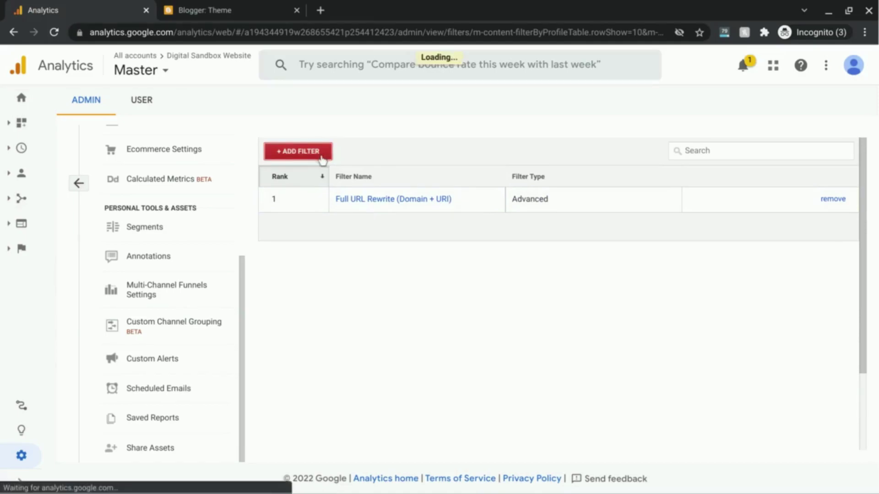
click(324, 261)
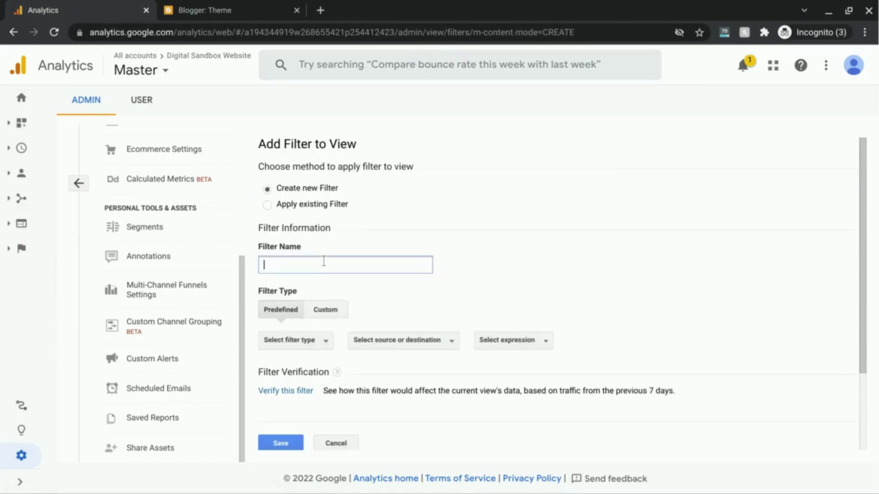
text(Lowerc)
text(ase)
text( URL)
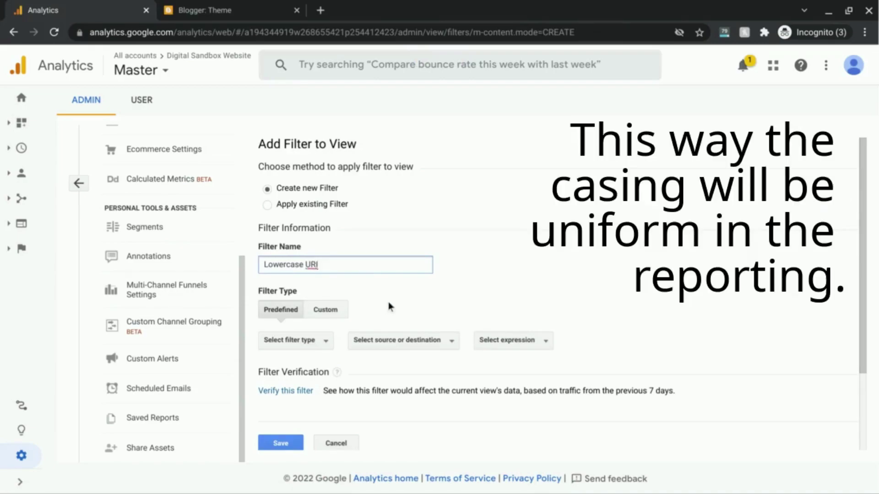
scroll(389, 303, down, 2)
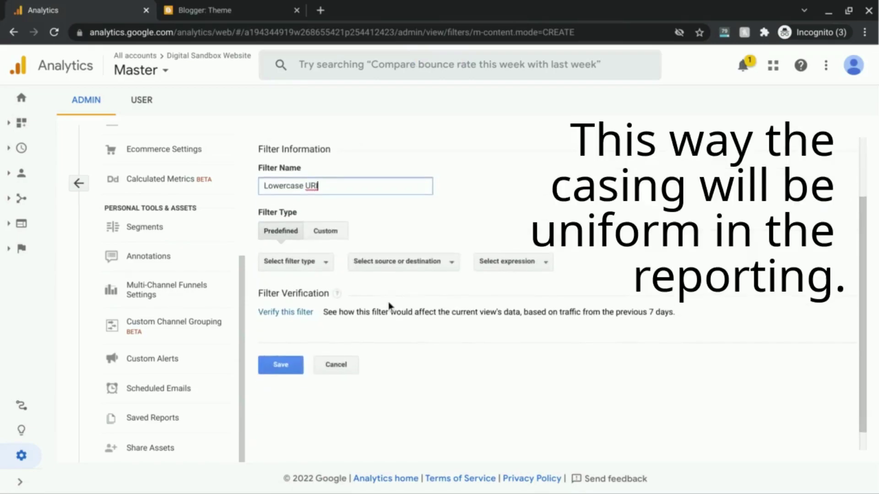
Make it a custom Lowercase filter on Request URI and save it
click(326, 232)
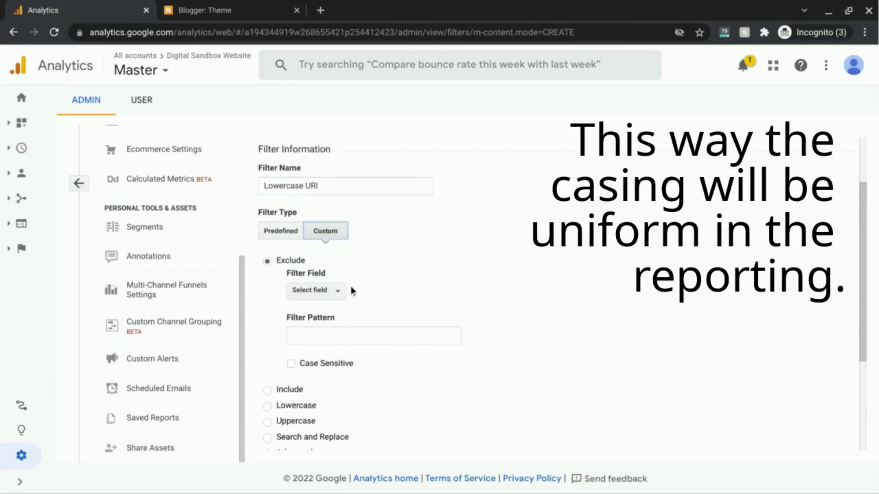
scroll(348, 289, down, 2)
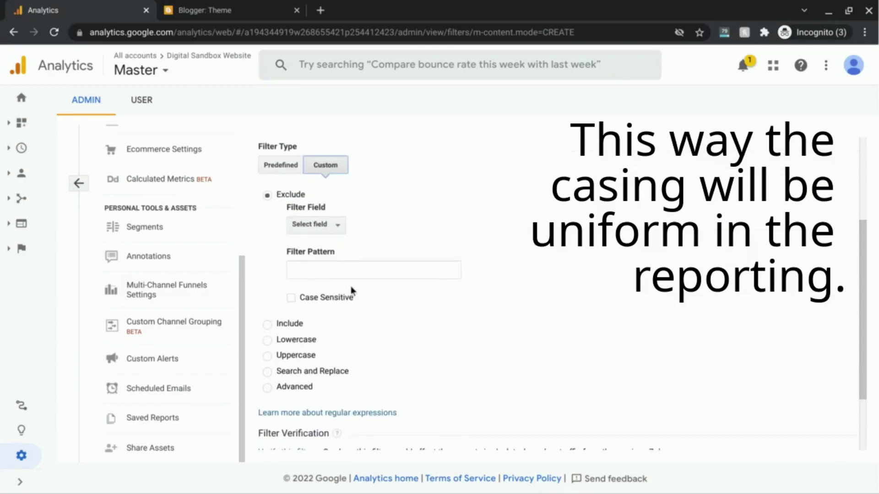
click(298, 347)
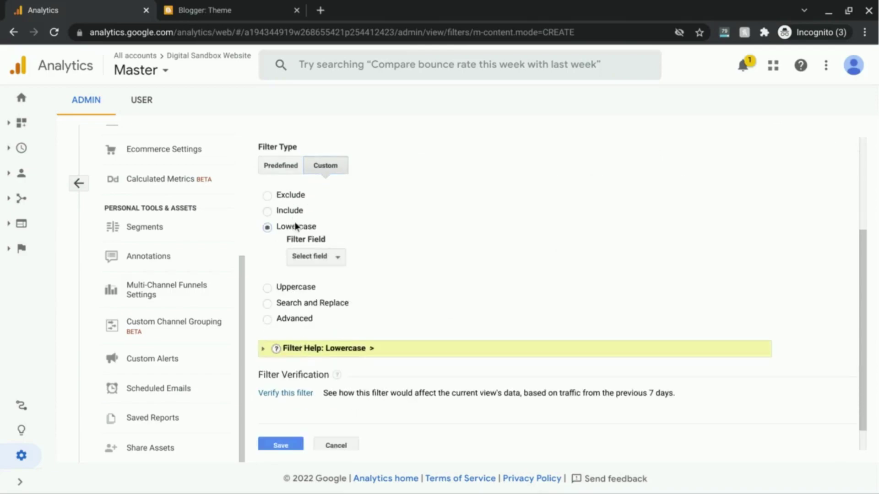
click(312, 259)
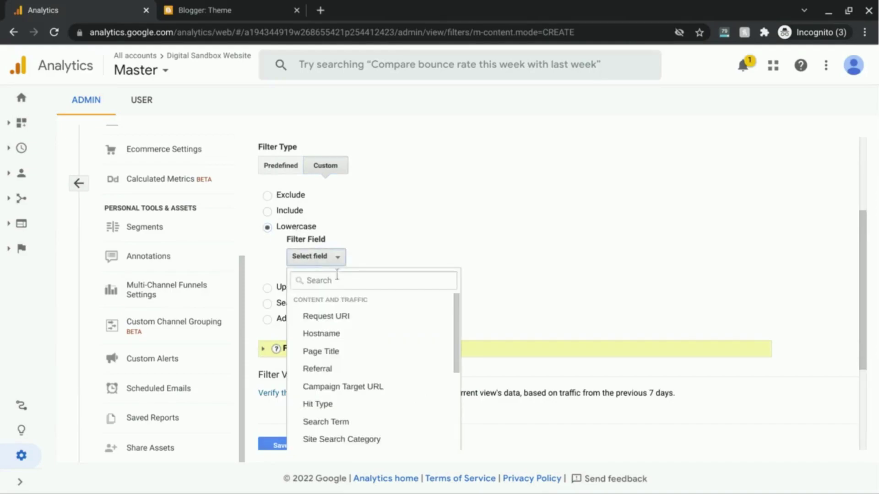
click(343, 321)
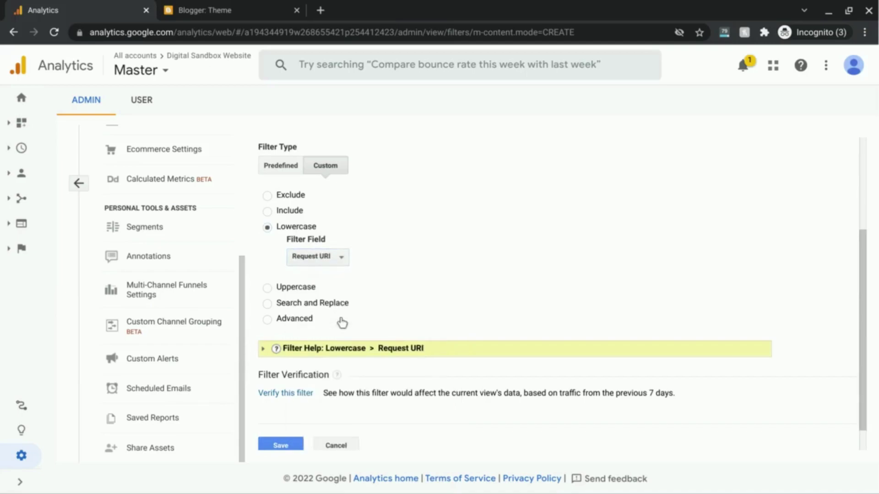
scroll(337, 324, down, 1)
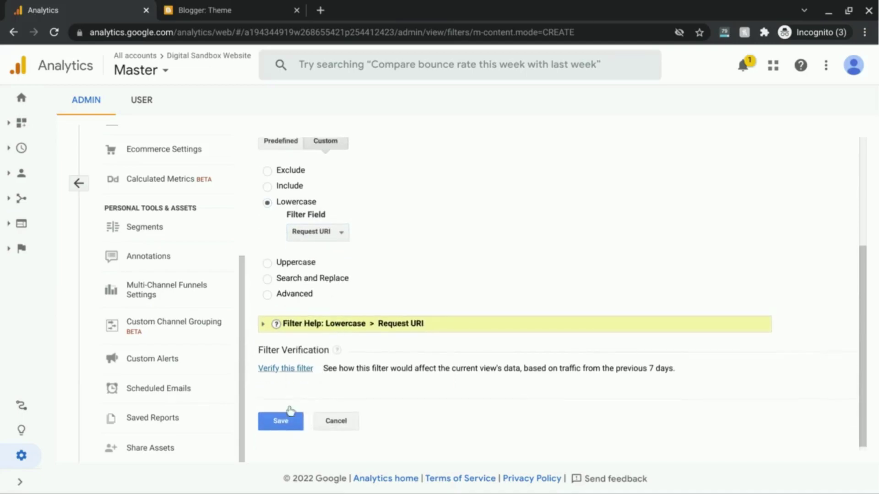
click(281, 427)
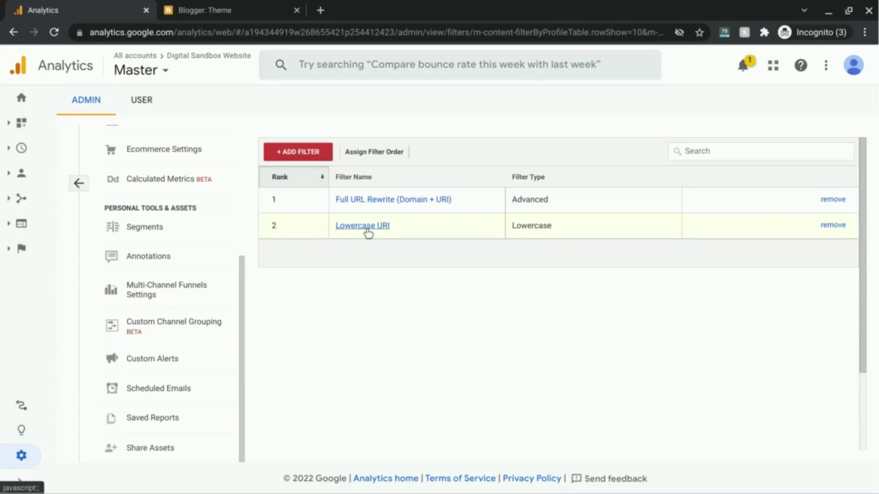
click(313, 152)
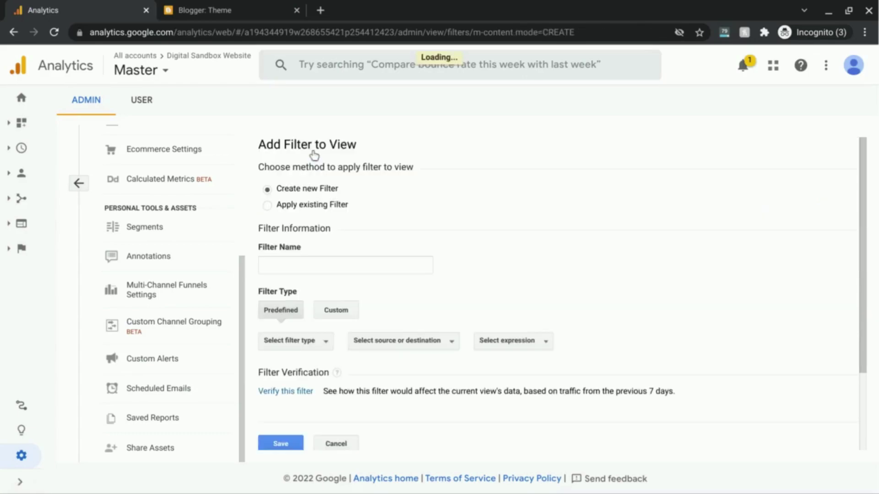
click(347, 265)
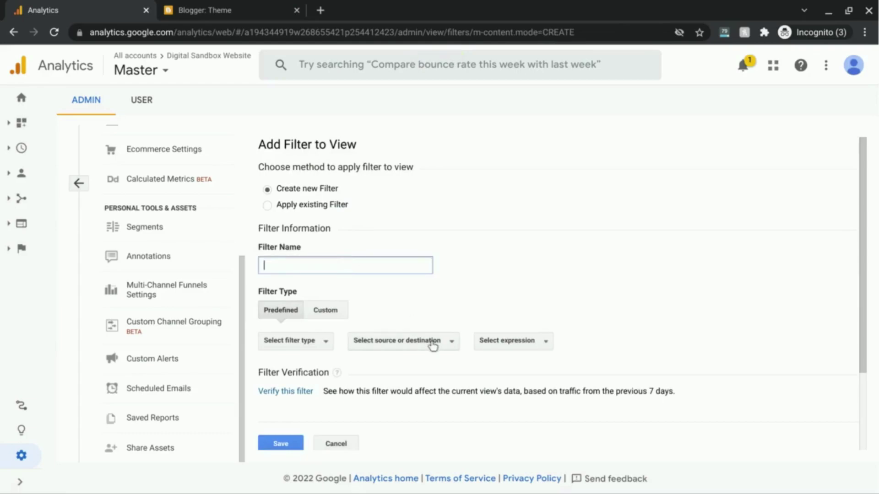
text(Remove www. Pre)
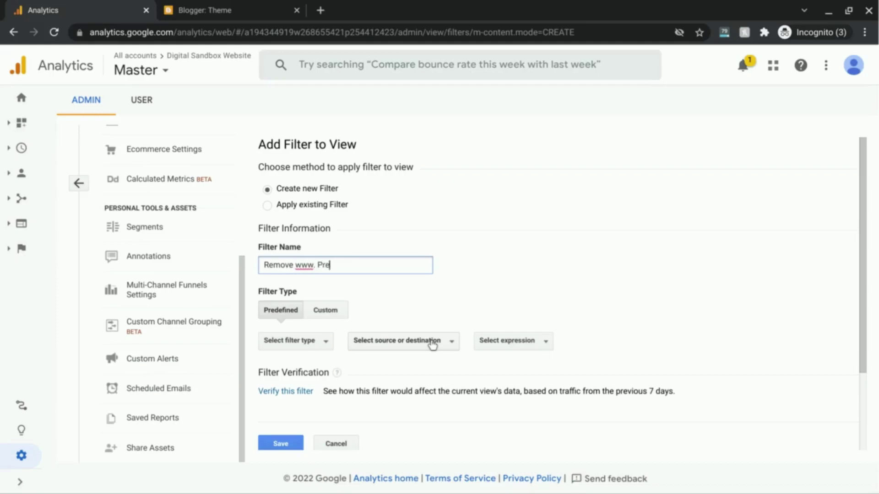
text(fix)
Make it a custom Search and Replace filter on Request URI
click(329, 313)
scroll(437, 284, down, 4)
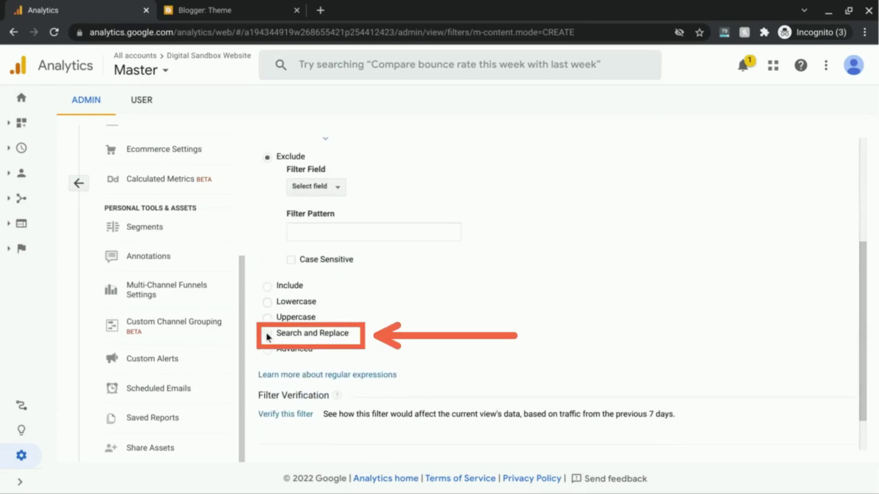
click(267, 337)
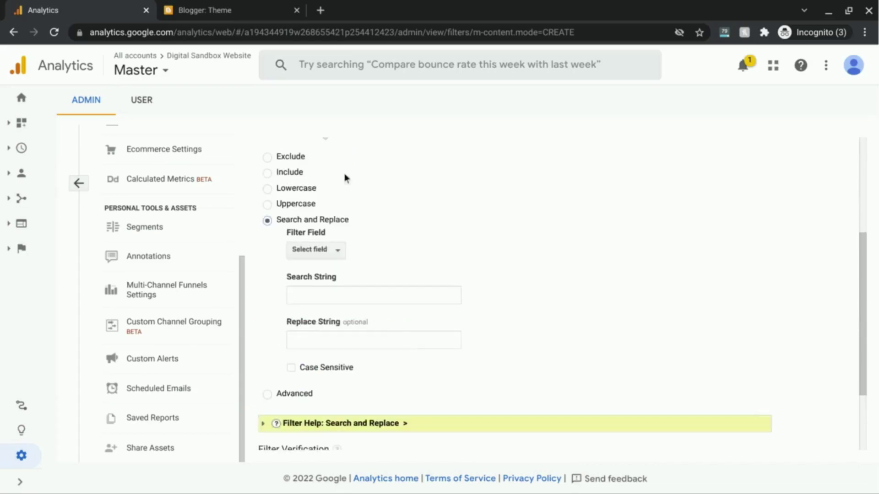
click(338, 252)
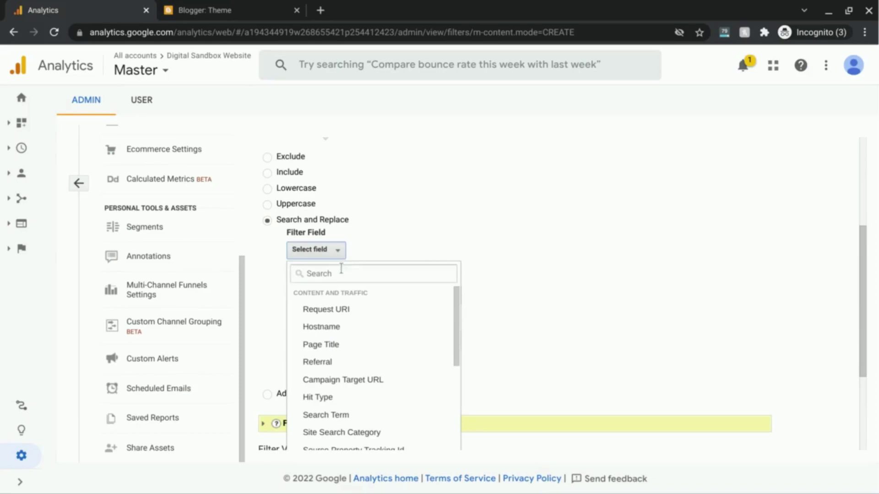
click(341, 310)
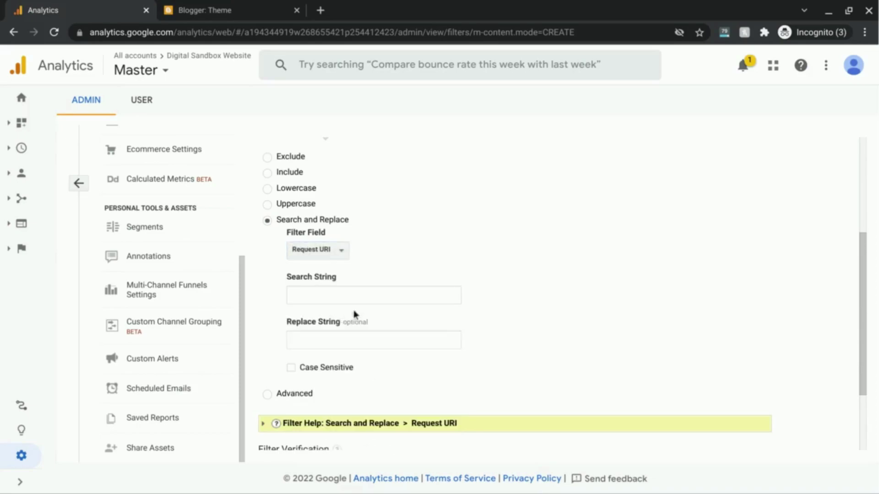
Paste (^www\.) as the Request URI search string and highlight its www part
click(408, 301)
text((^www\.))
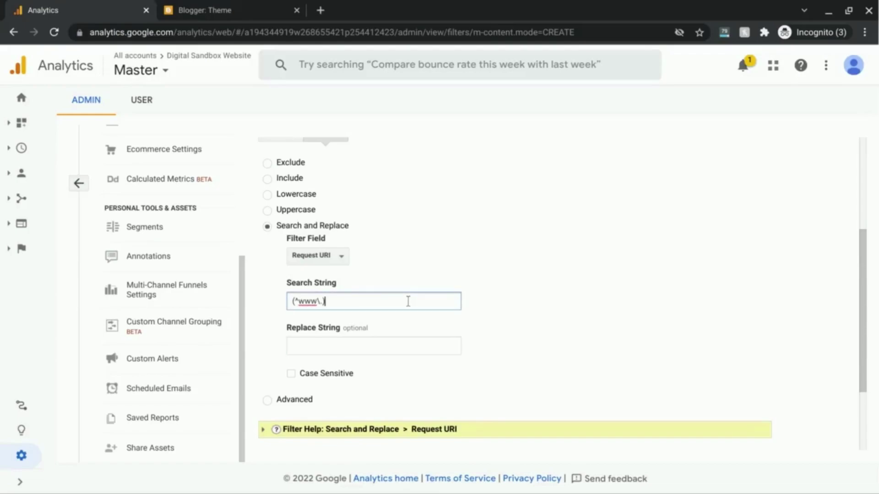
double_click(298, 305)
key(Right)
key(Left)
key(Left)
key(Left)
key(Left)
key(Left)
key(shift+Right)
key(shift+Right)
key(shift+Right)
key(Right)
scroll(329, 368, down, 1)
scroll(328, 367, up, 4)
scroll(328, 366, down, 1)
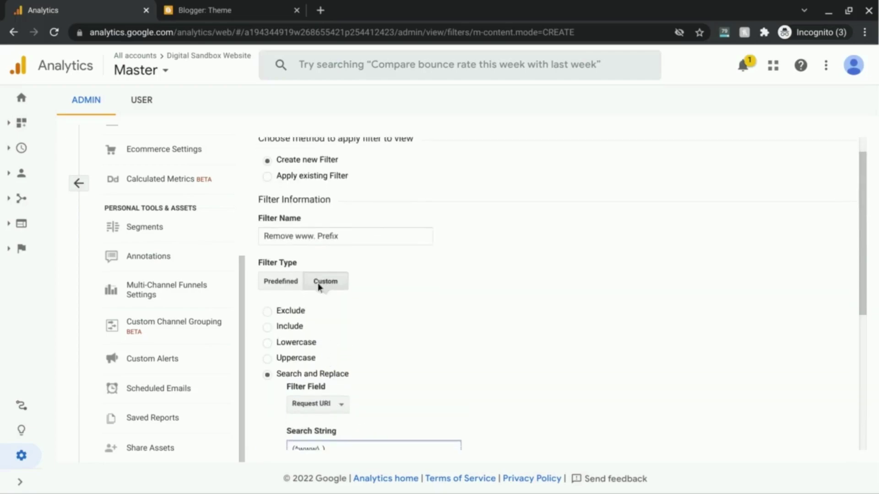
click(297, 237)
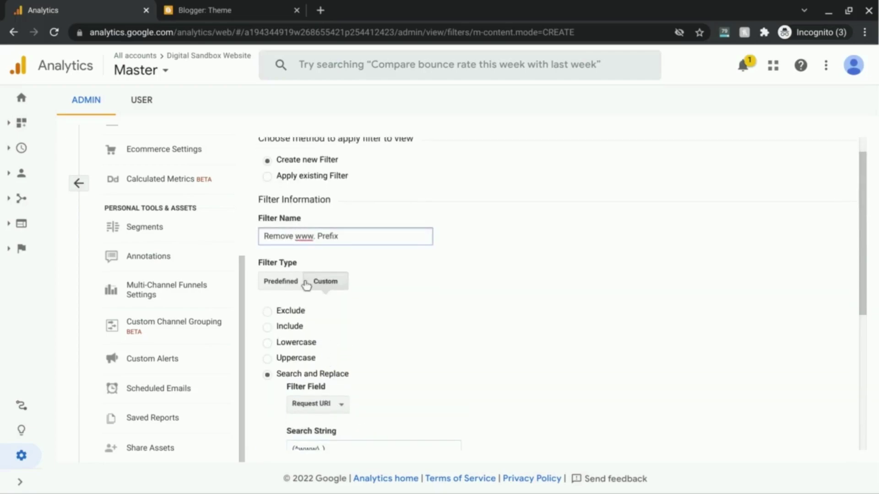
text(Request URI)
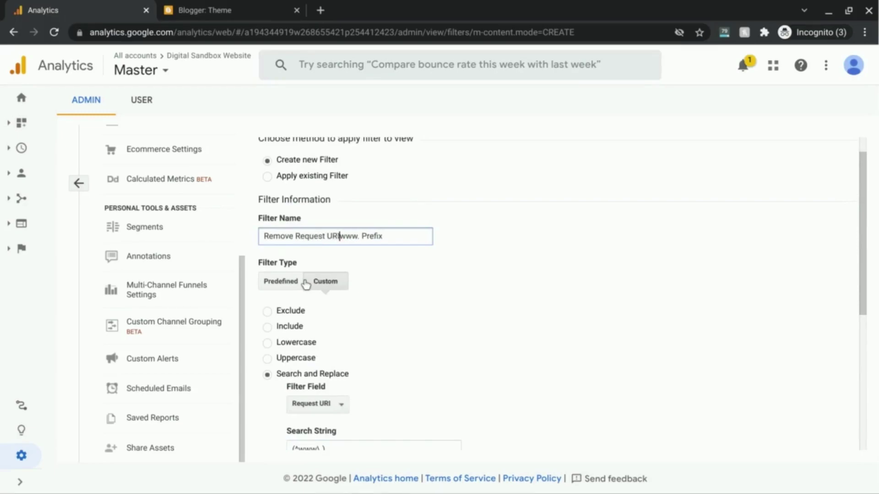
key(Right)
key(Right)
key(Right)
key(Right)
key(Right)
scroll(382, 292, down, 2)
scroll(381, 293, down, 4)
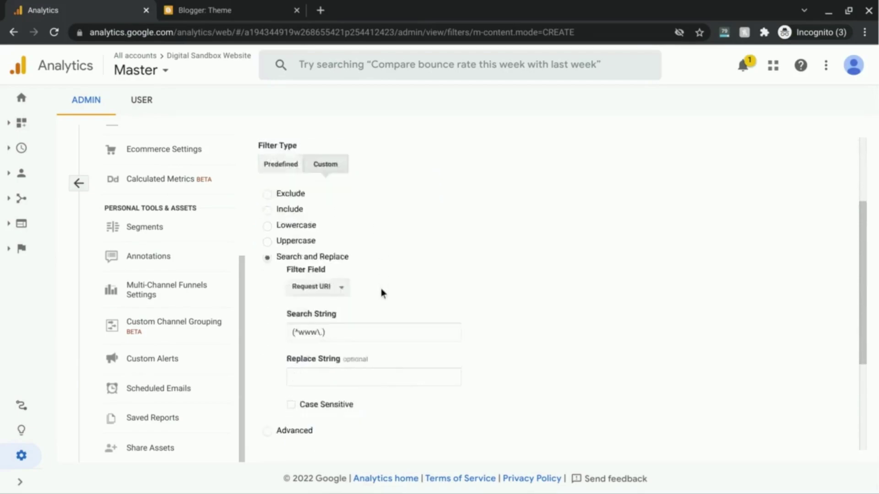
click(285, 420)
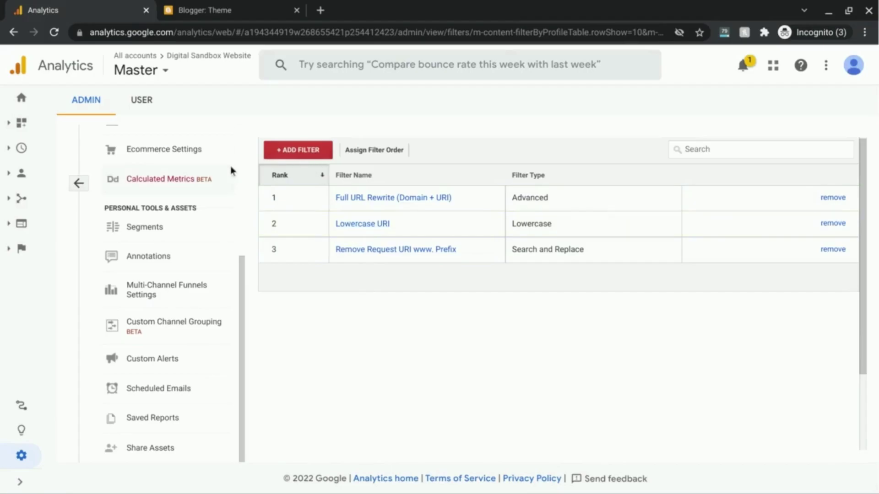
Open the live Digital Learning Sandbox blog from Blogger, then return to the Analytics tab
click(219, 16)
scroll(82, 353, down, 1)
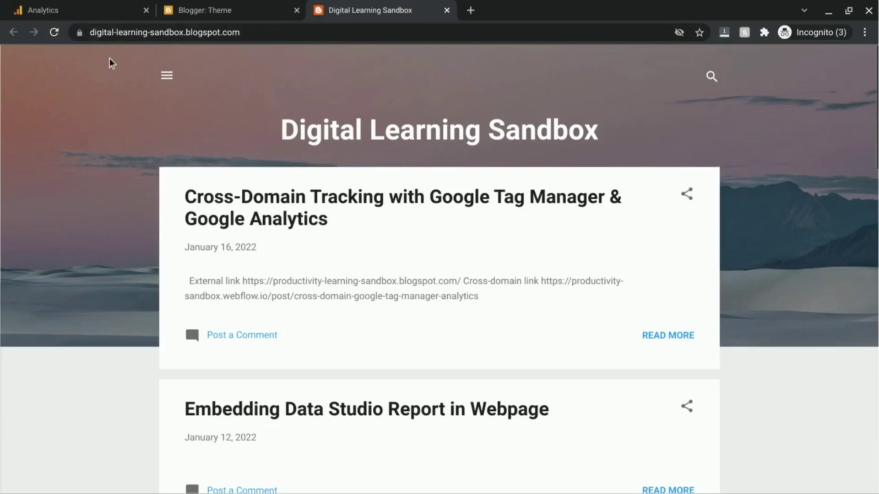
click(92, 11)
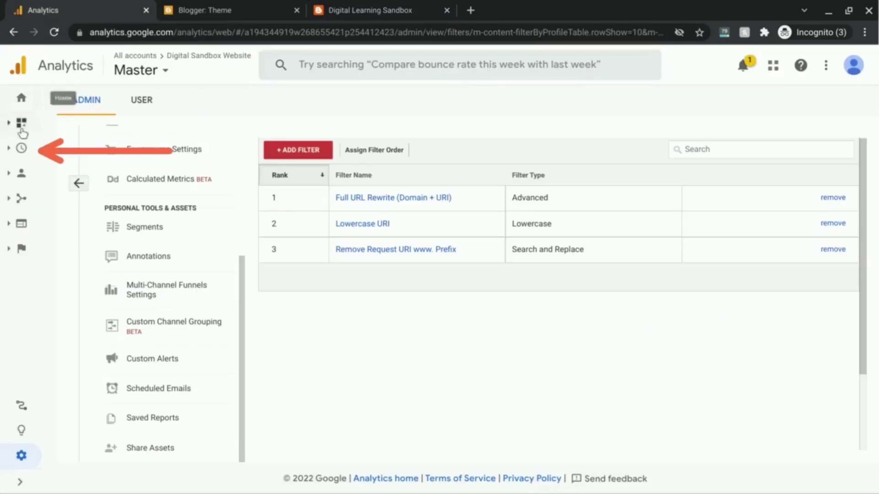
Open the Realtime Overview report from the left navigation
click(29, 153)
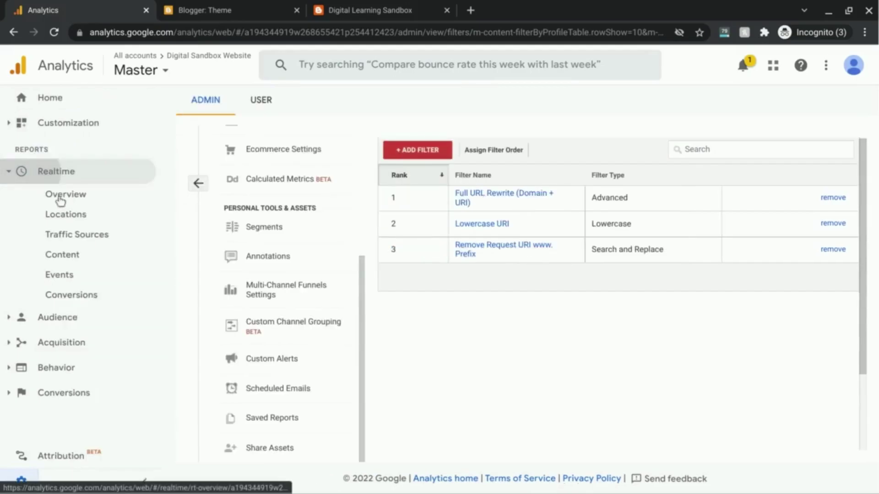
click(66, 196)
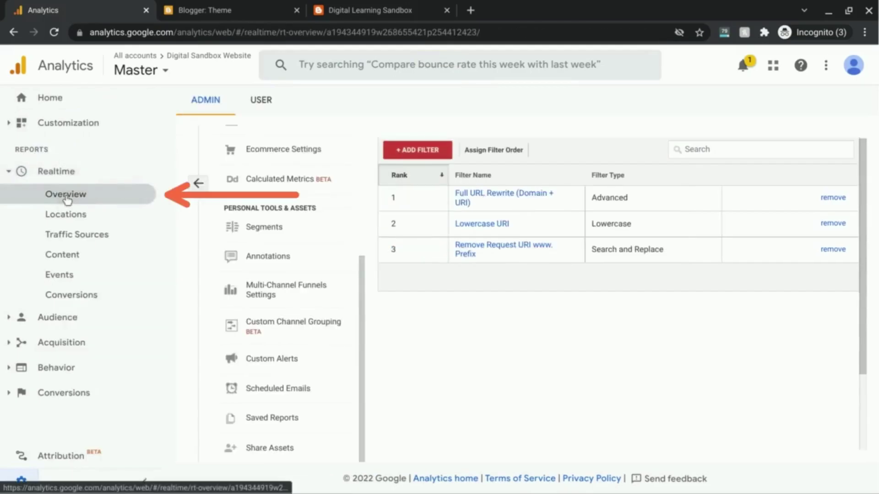